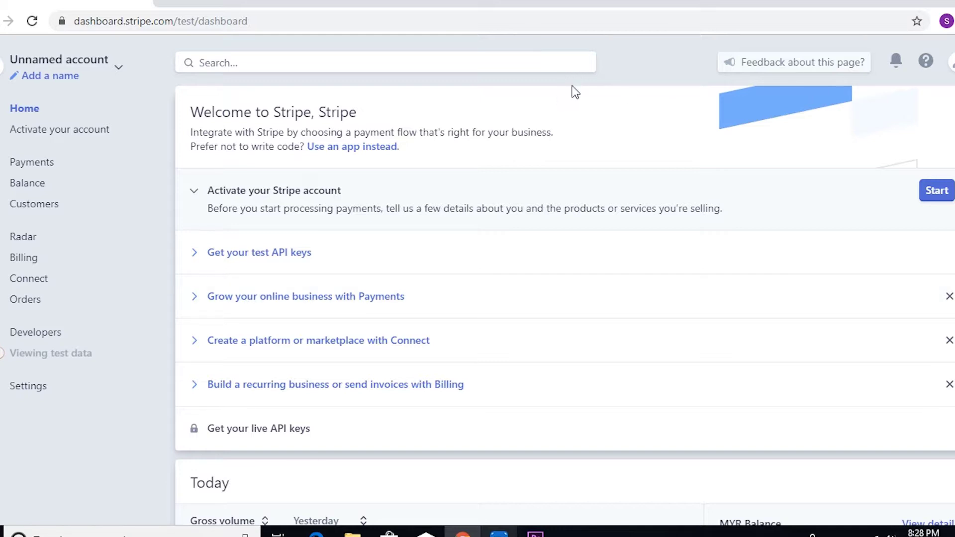
- On the account activation form, change the business country from Malaysia to United States
click(88, 135)
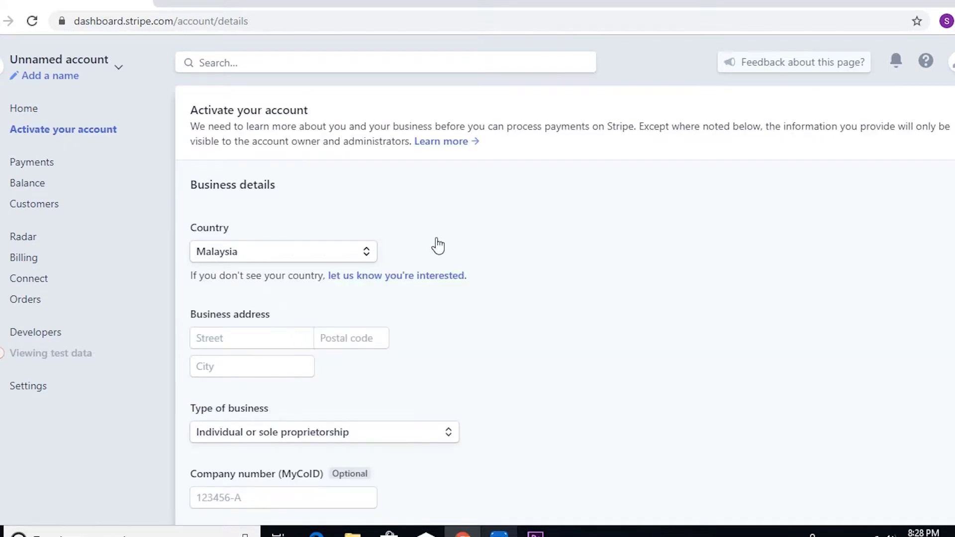
scroll(526, 237, down, 5)
scroll(529, 239, up, 5)
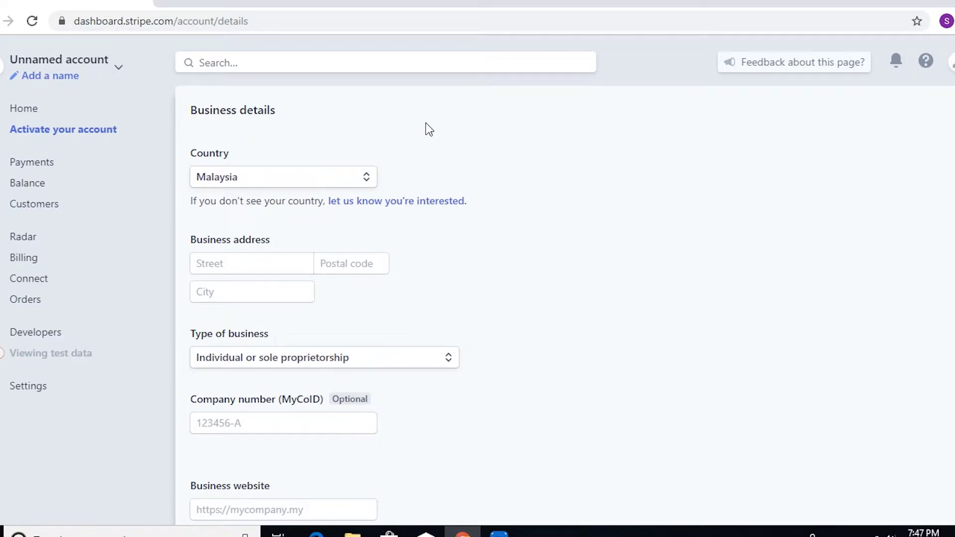
click(366, 177)
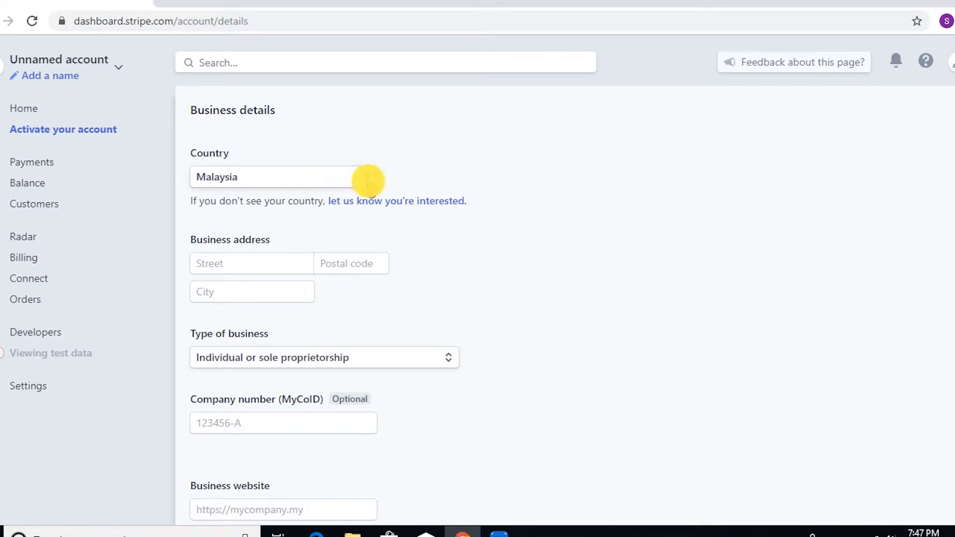
drag(368, 223, 384, 368)
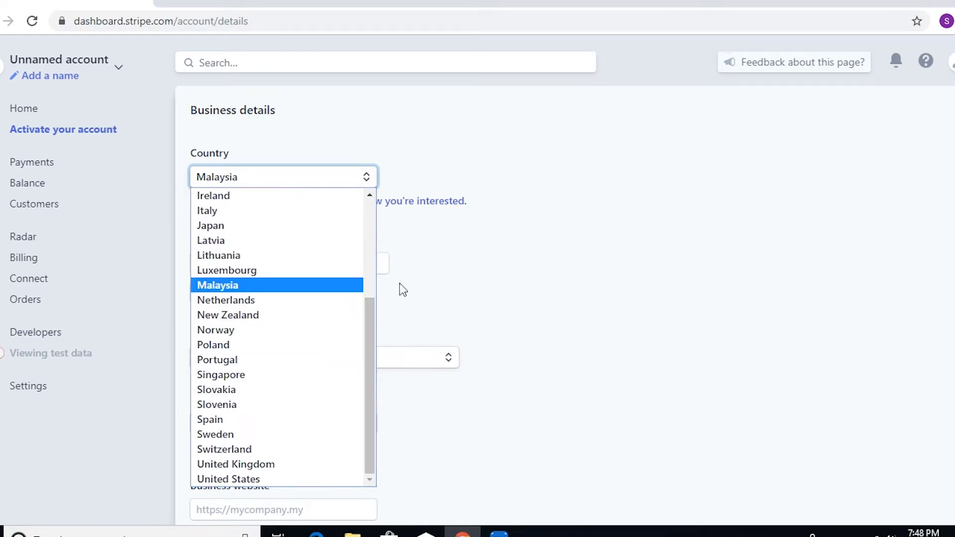
scroll(407, 259, down, 1)
scroll(407, 258, down, 1)
scroll(419, 249, up, 2)
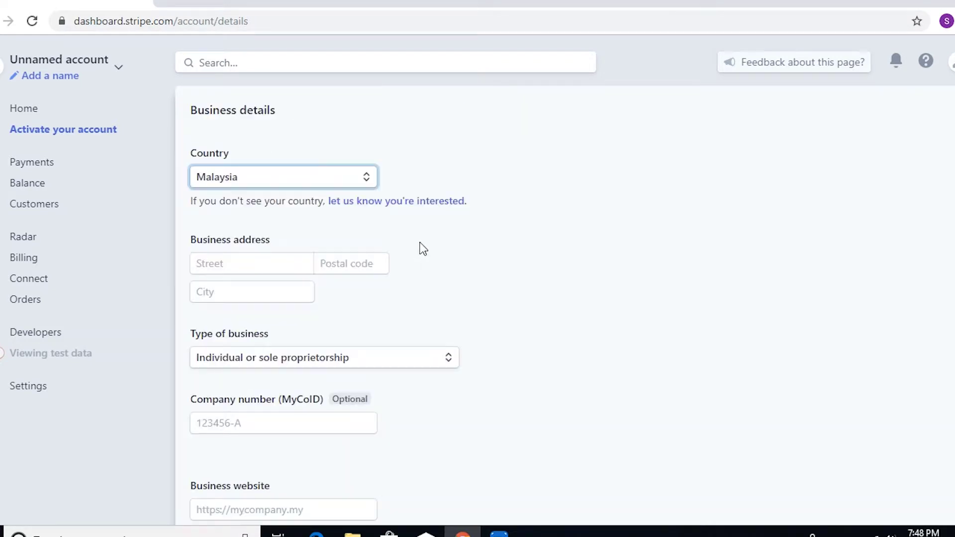
click(367, 178)
drag(372, 228, 368, 336)
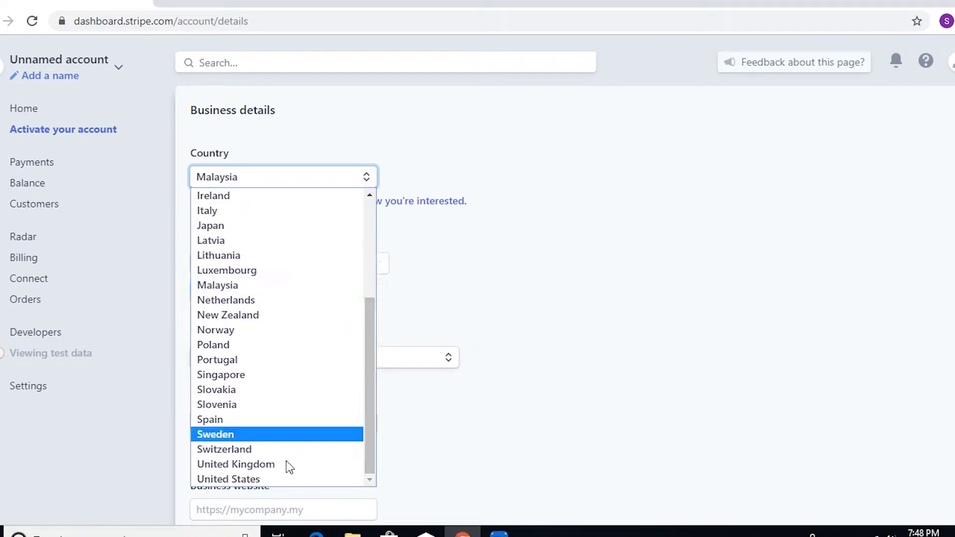
click(260, 479)
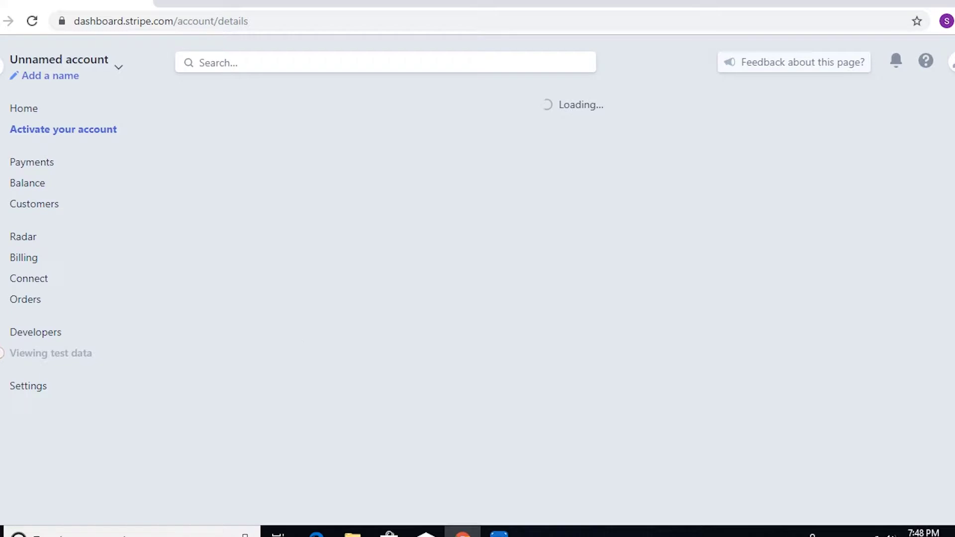
scroll(406, 332, down, 3)
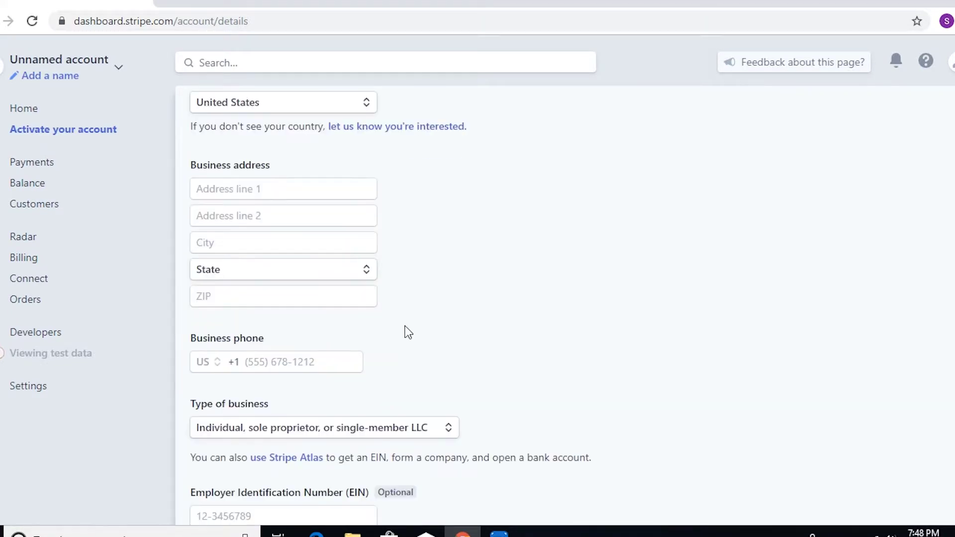
scroll(406, 332, up, 3)
scroll(404, 329, down, 4)
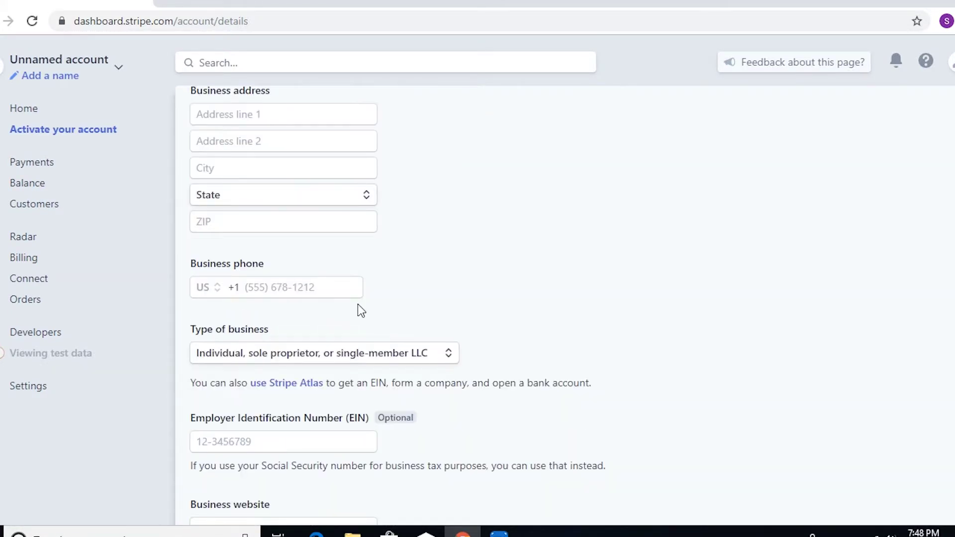
scroll(456, 248, down, 3)
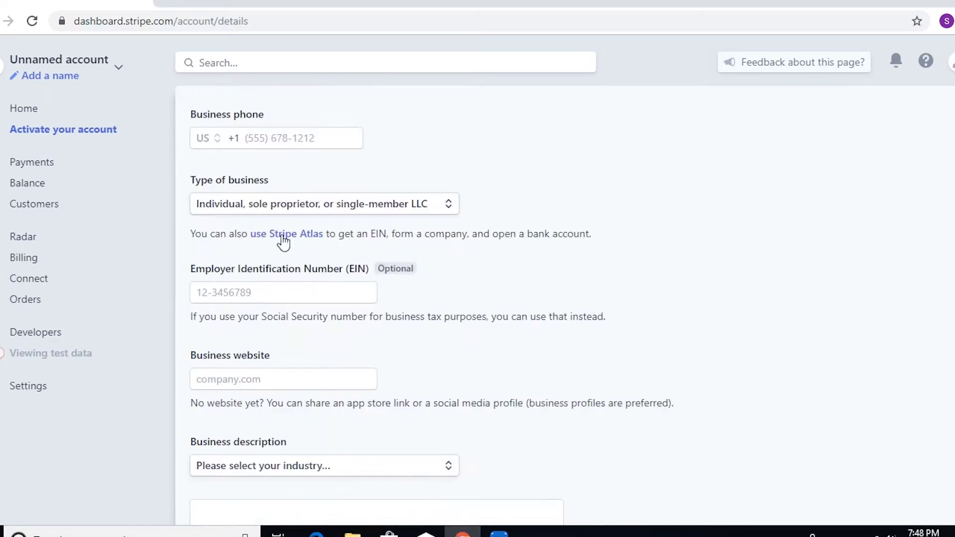
click(447, 204)
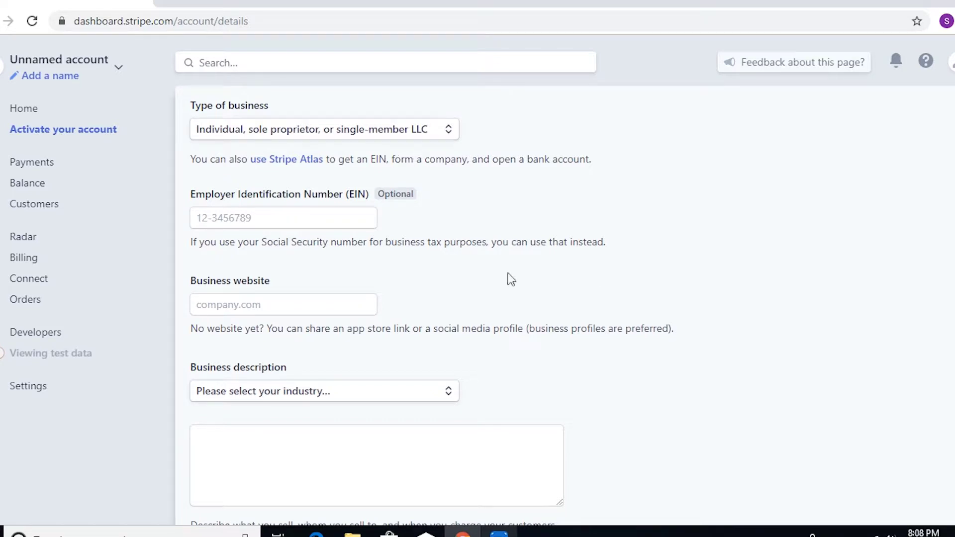
drag(262, 242, 364, 242)
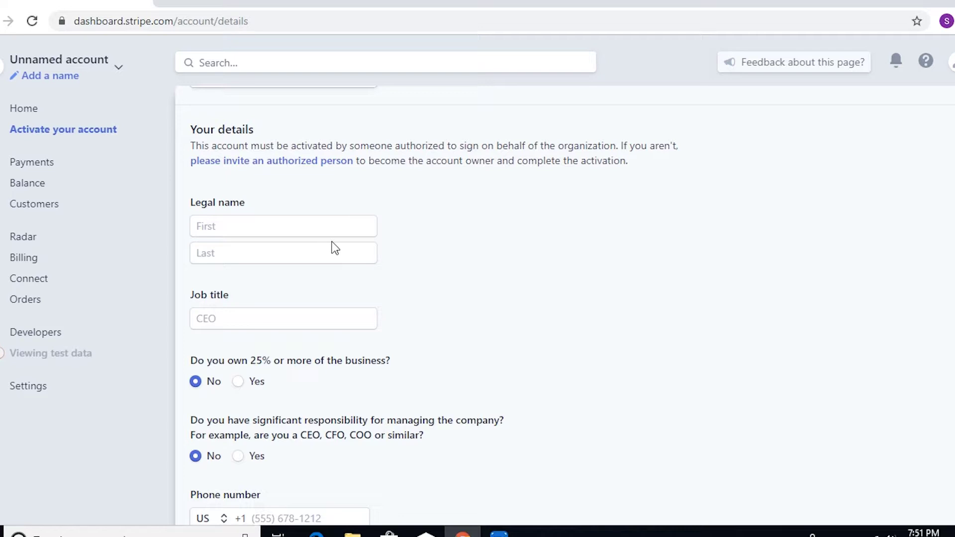
- Switch the owner's phone country code from US to AU (+61), ready to enter the number
scroll(335, 247, down, 1)
scroll(394, 249, down, 1)
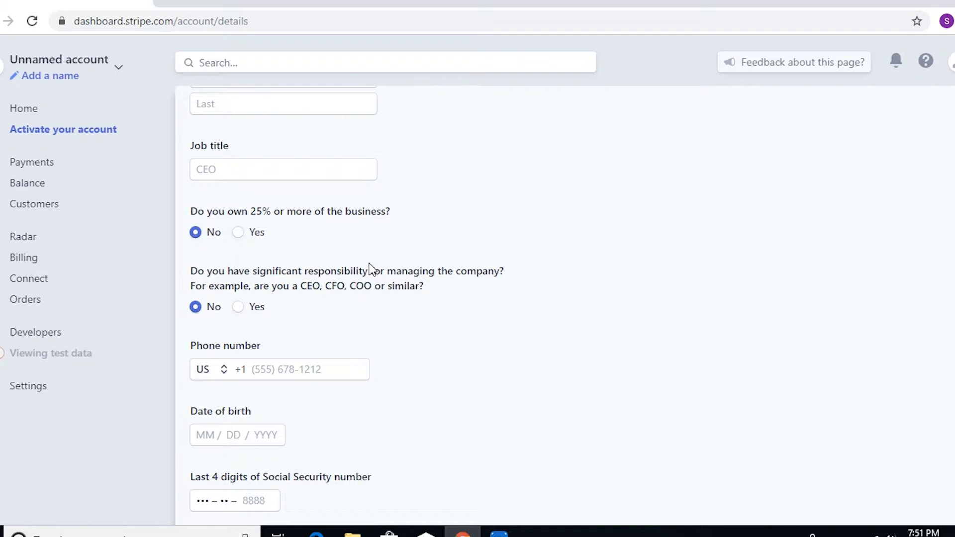
scroll(369, 269, down, 1)
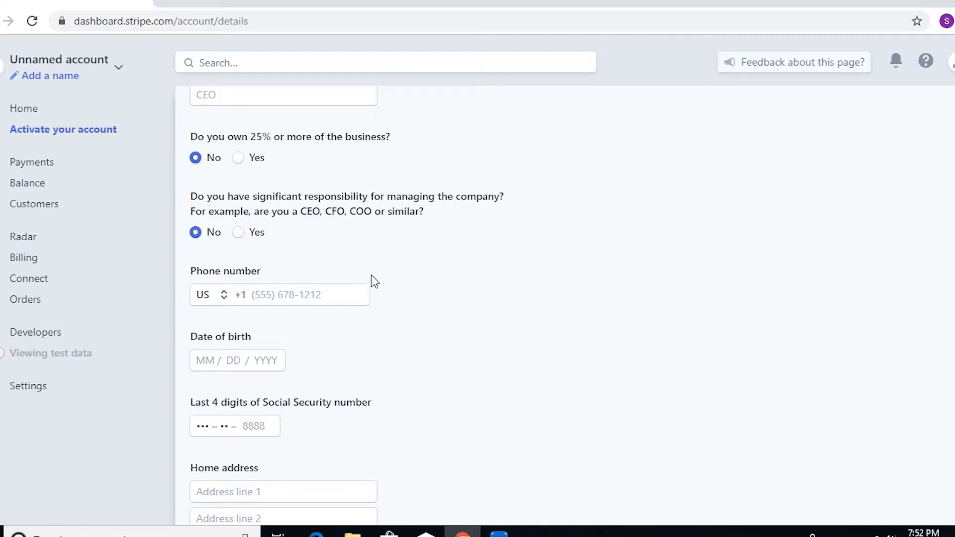
scroll(352, 284, down, 1)
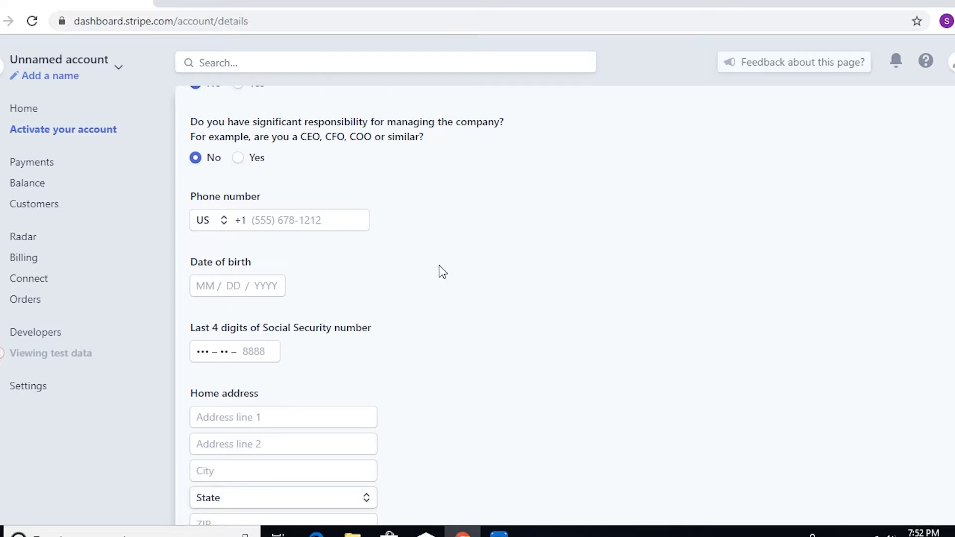
click(225, 219)
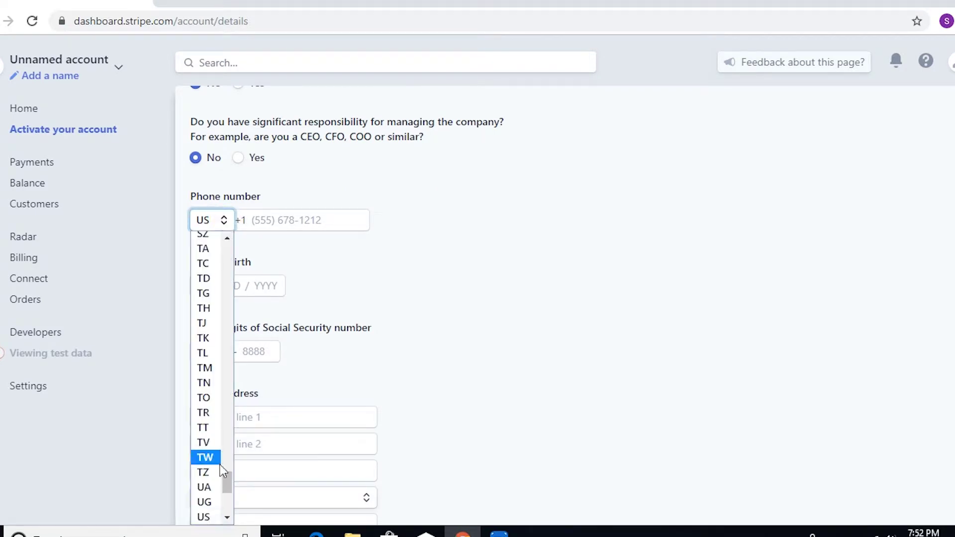
drag(225, 482, 249, 234)
key(t)
key(z)
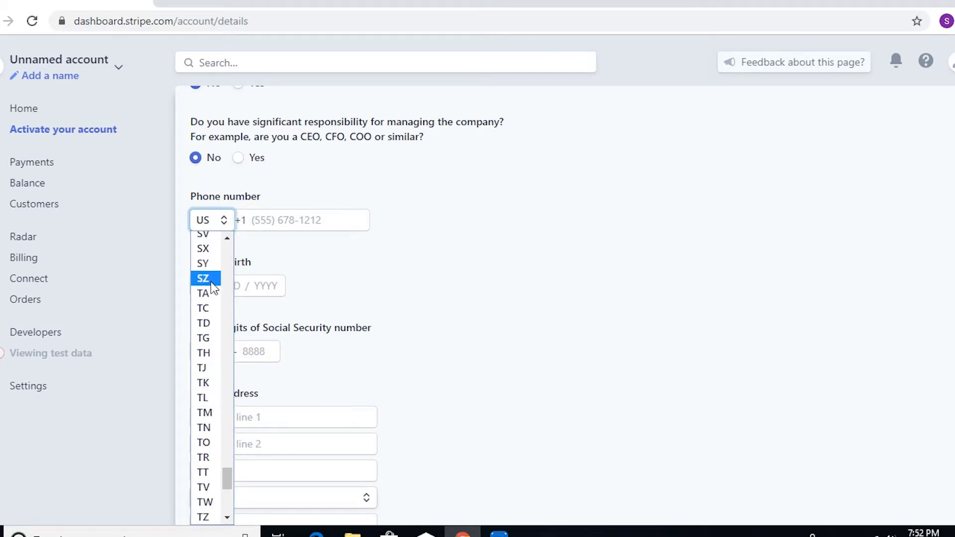
scroll(213, 287, up, 20)
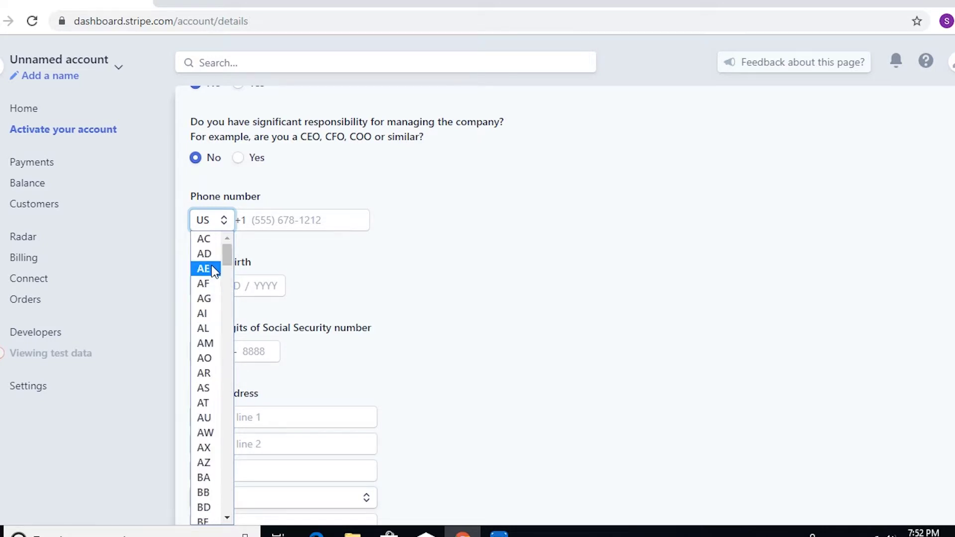
click(205, 417)
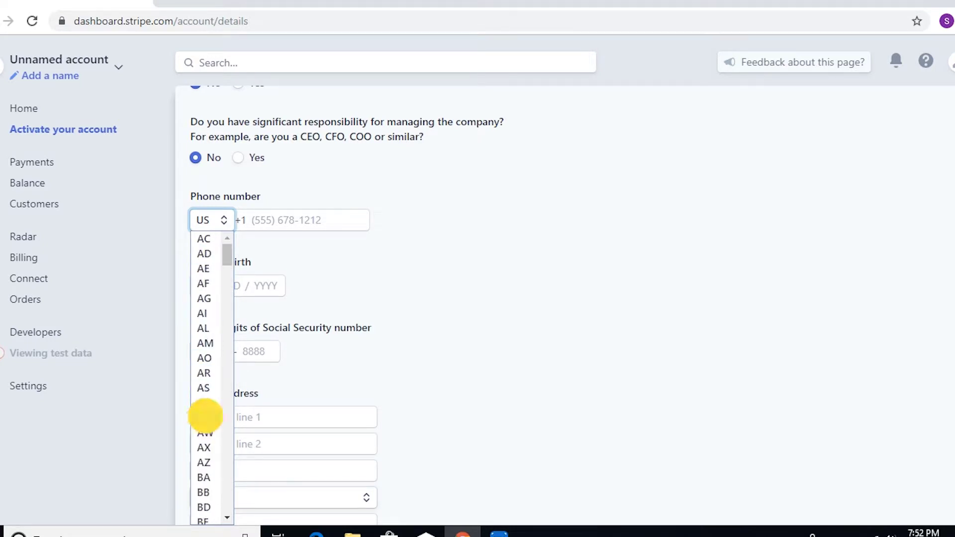
click(288, 218)
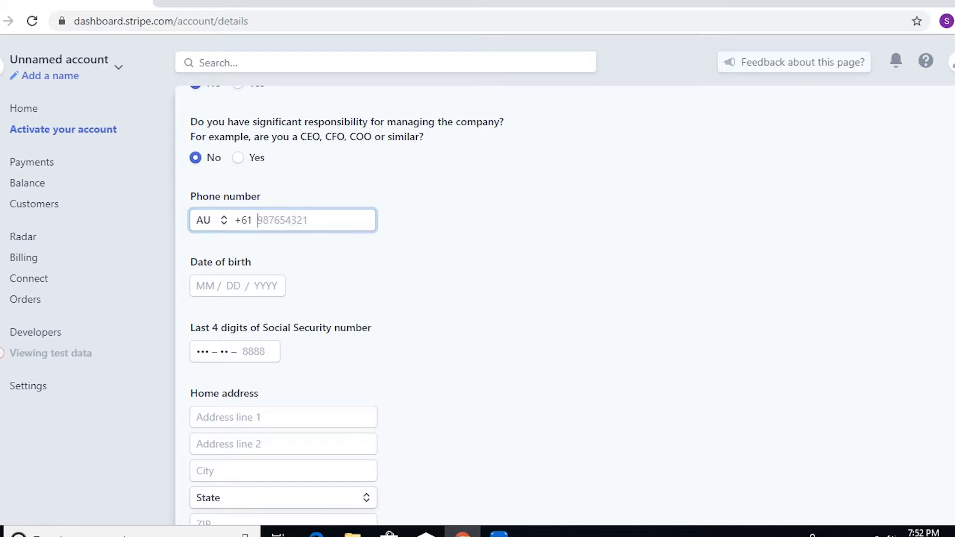
scroll(328, 281, down, 1)
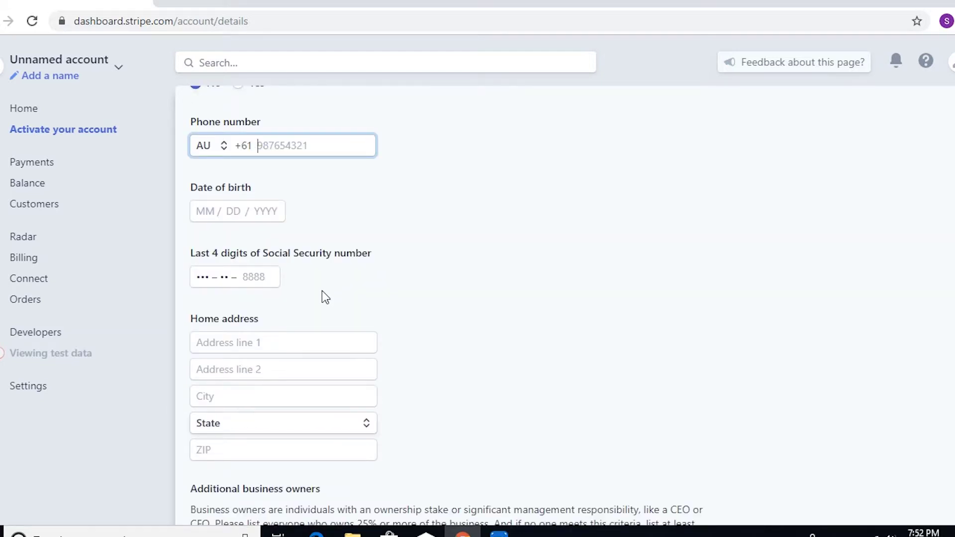
click(262, 277)
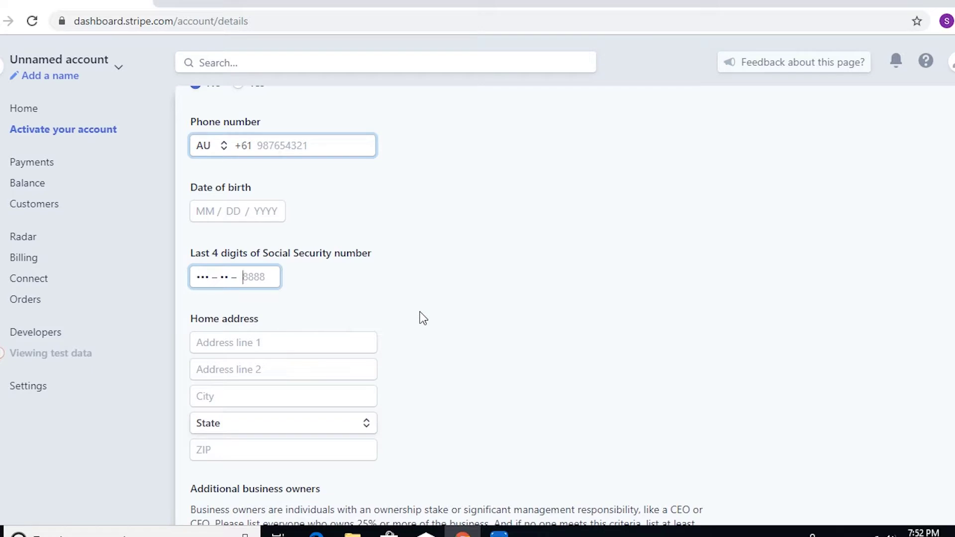
text(9999)
scroll(366, 326, down, 2)
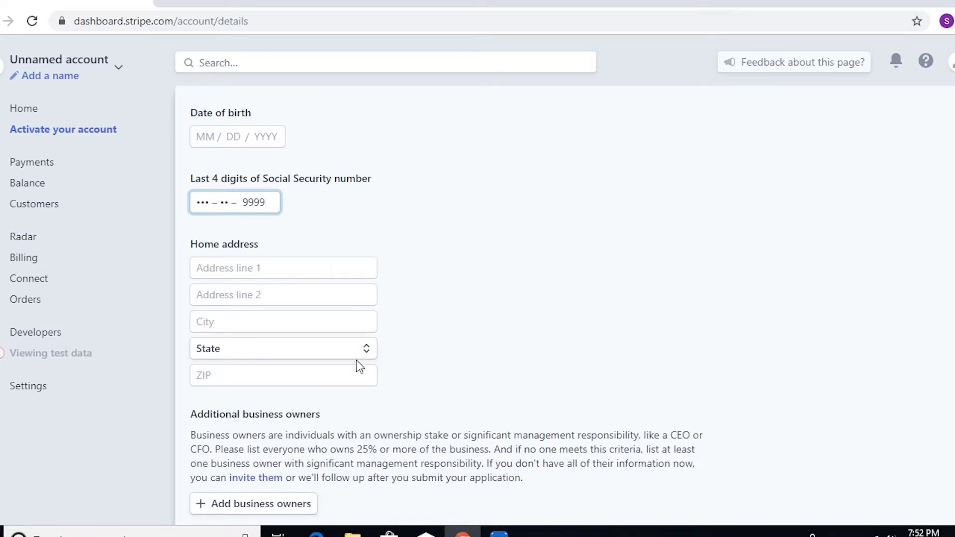
click(294, 267)
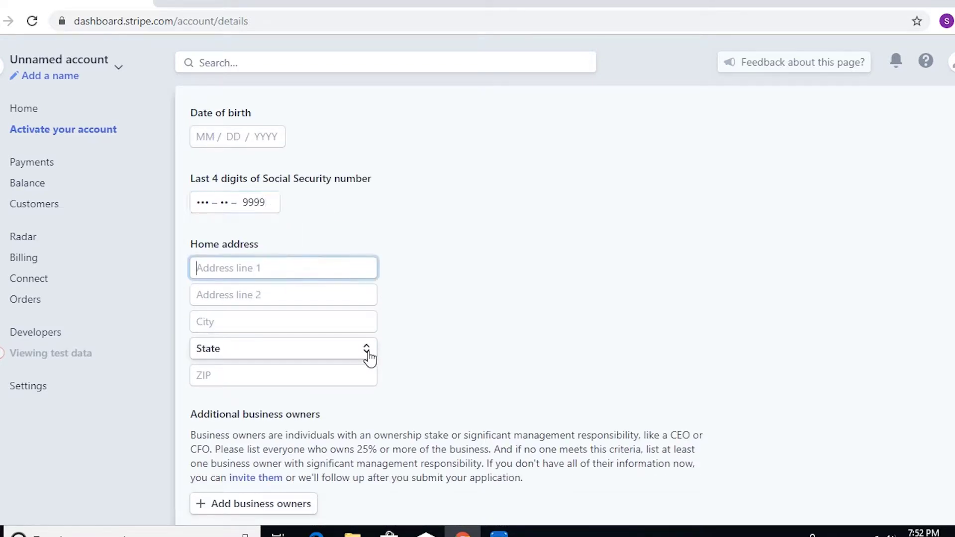
click(356, 354)
drag(381, 110, 394, 308)
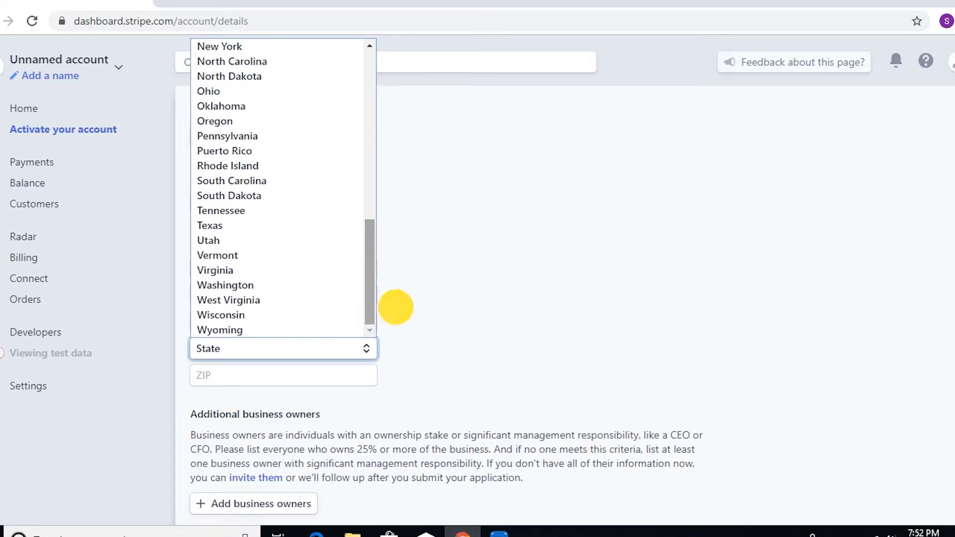
click(573, 305)
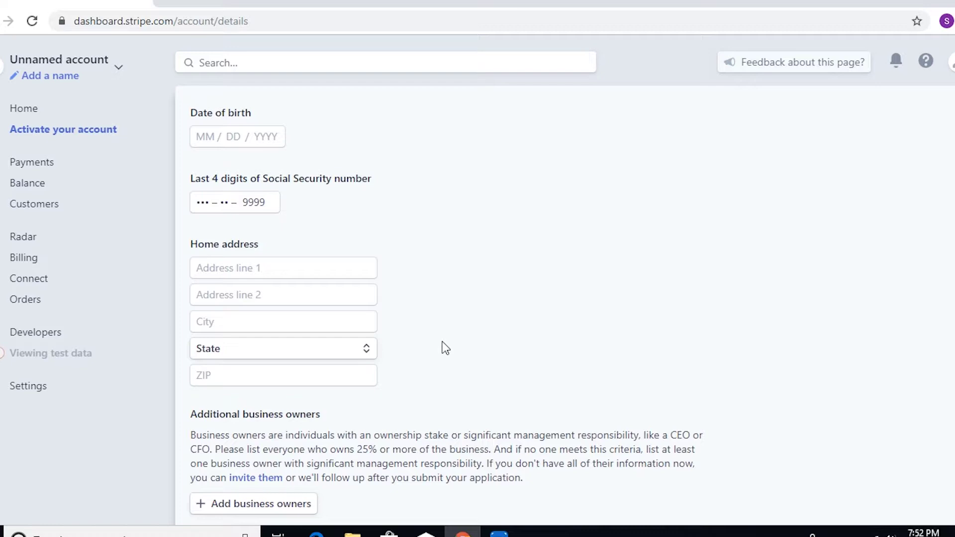
scroll(445, 348, up, 20)
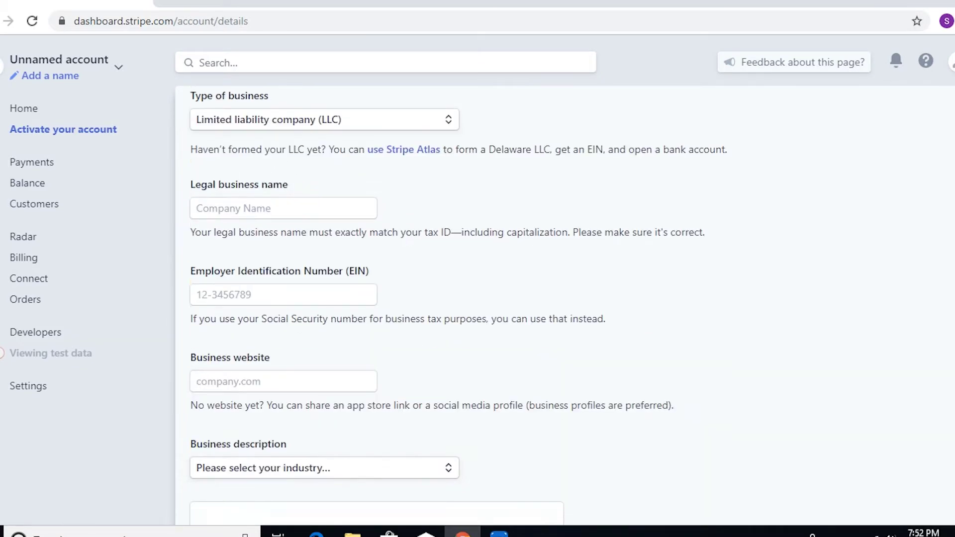
scroll(341, 199, down, 20)
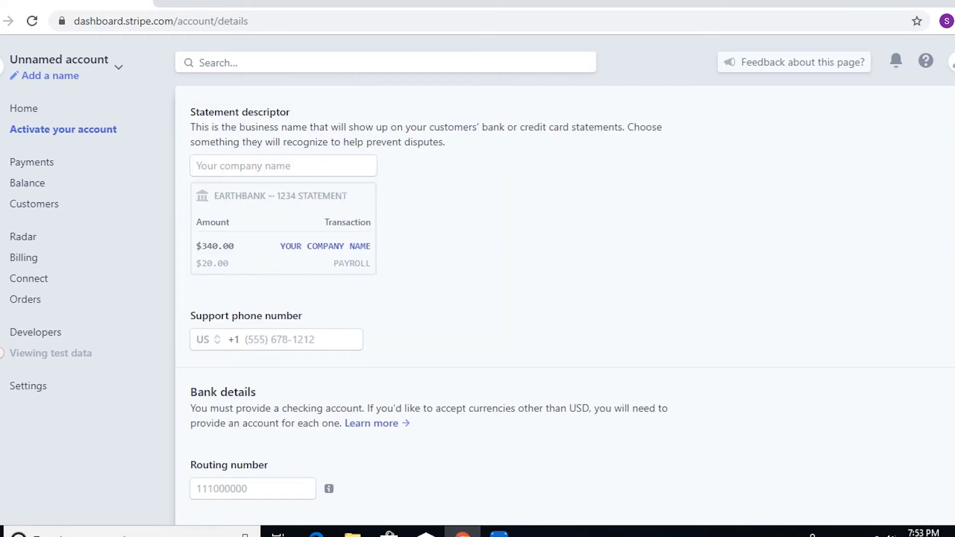
scroll(342, 202, up, 9)
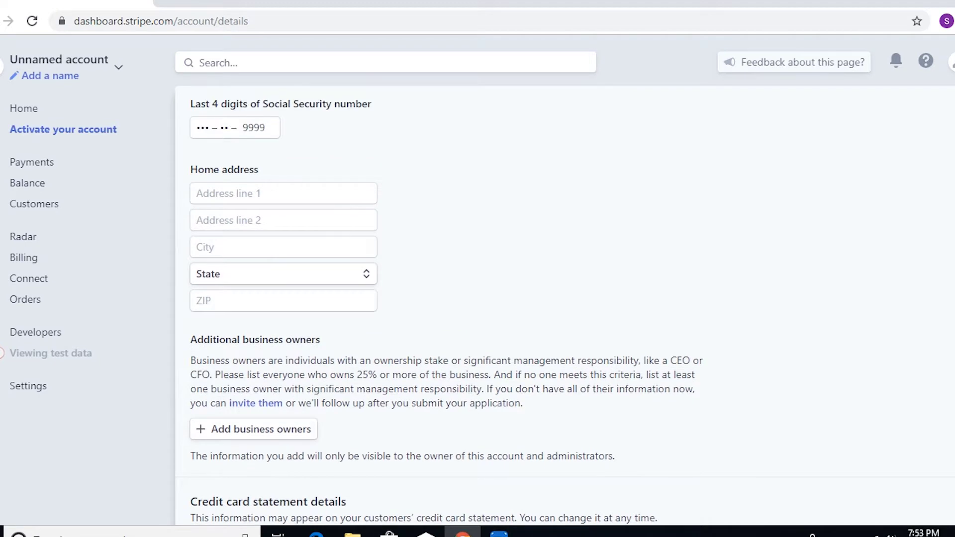
scroll(362, 341, up, 2)
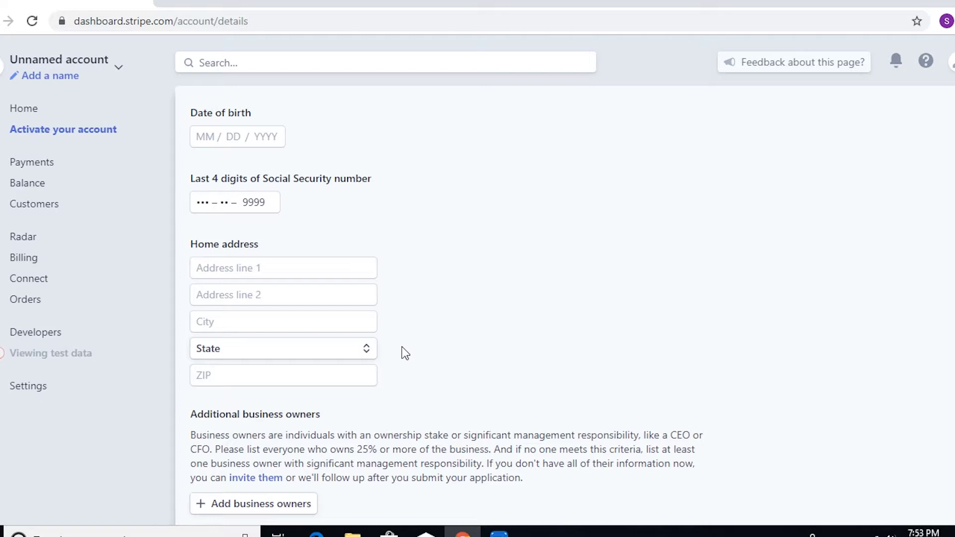
scroll(404, 342, down, 3)
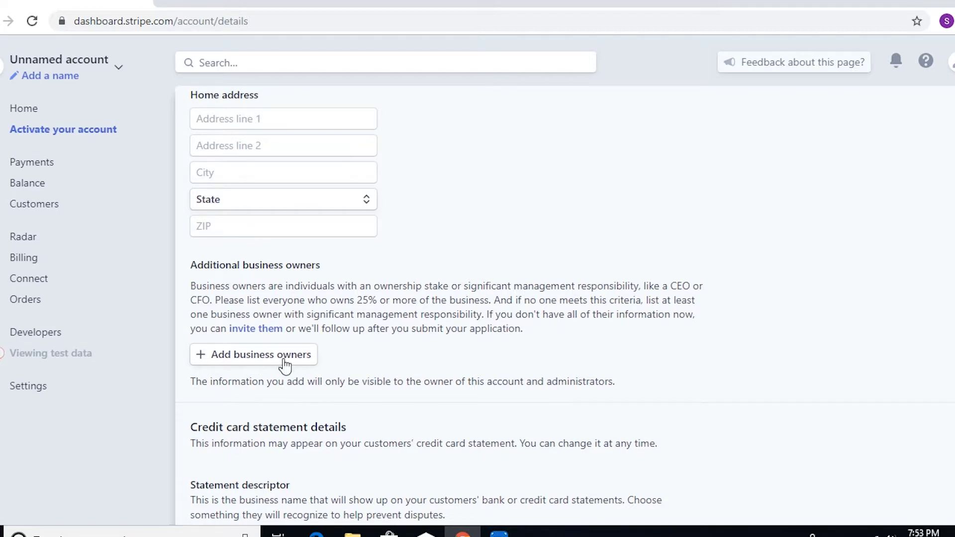
scroll(330, 351, down, 4)
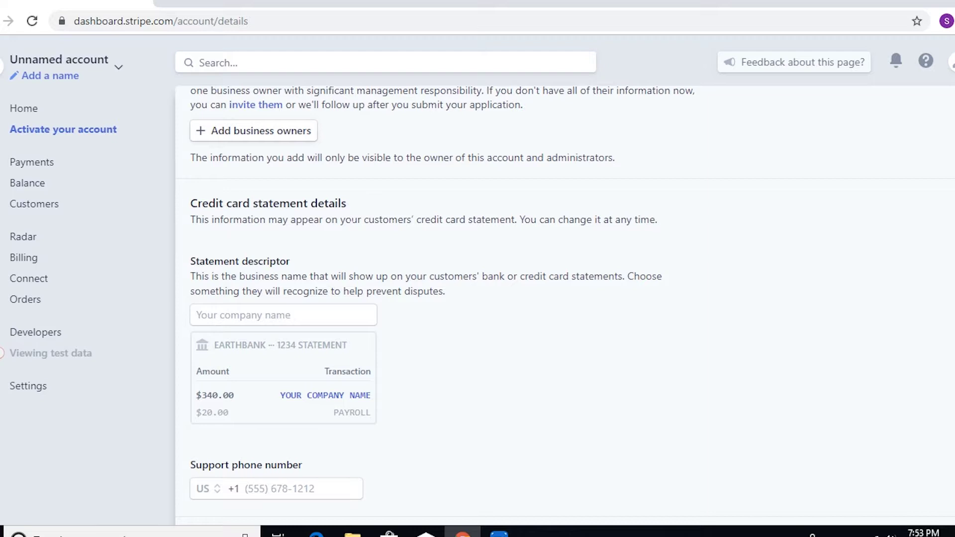
scroll(337, 270, down, 1)
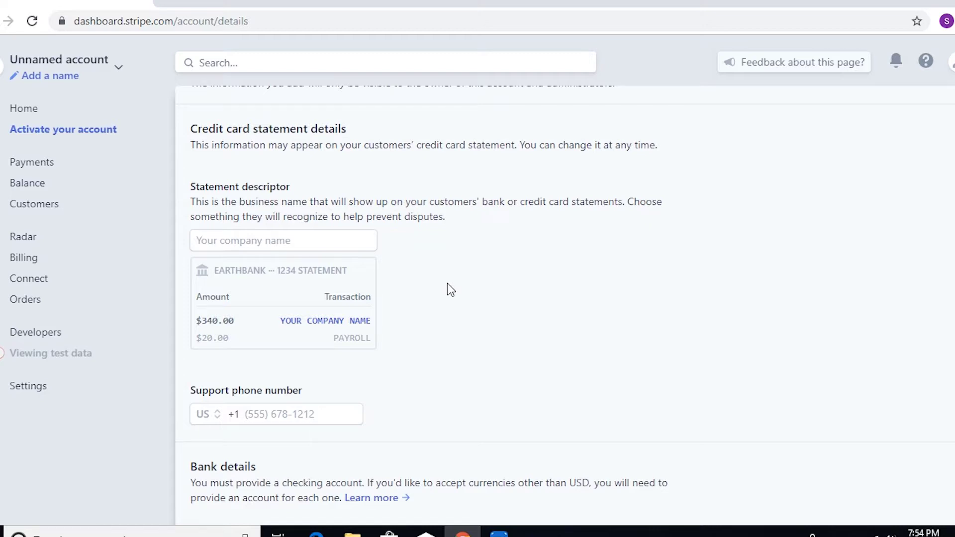
scroll(443, 294, down, 5)
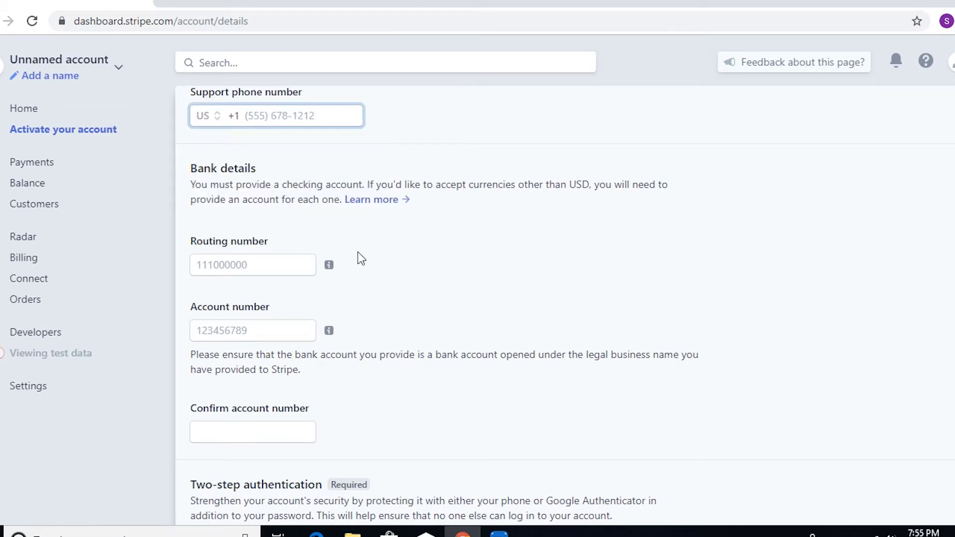
mouse_move(330, 266)
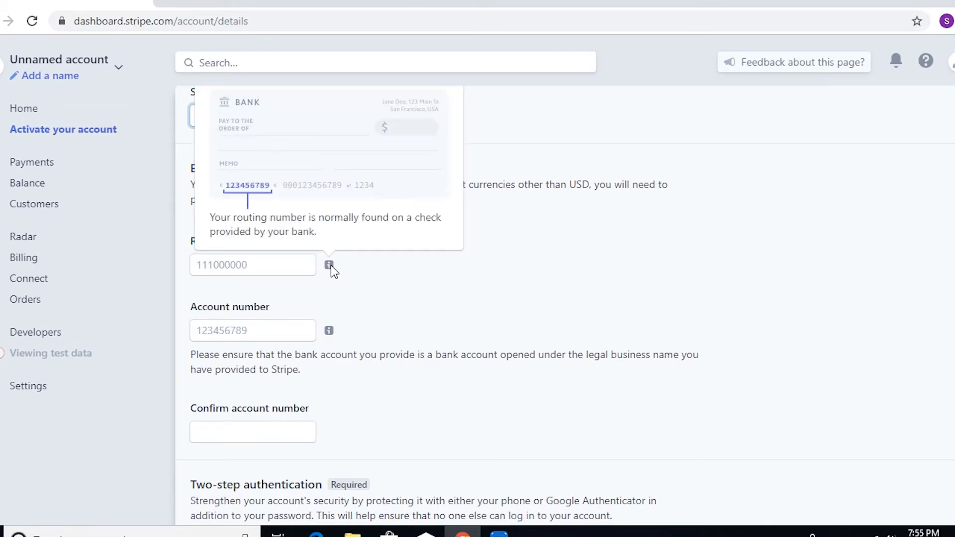
mouse_move(329, 331)
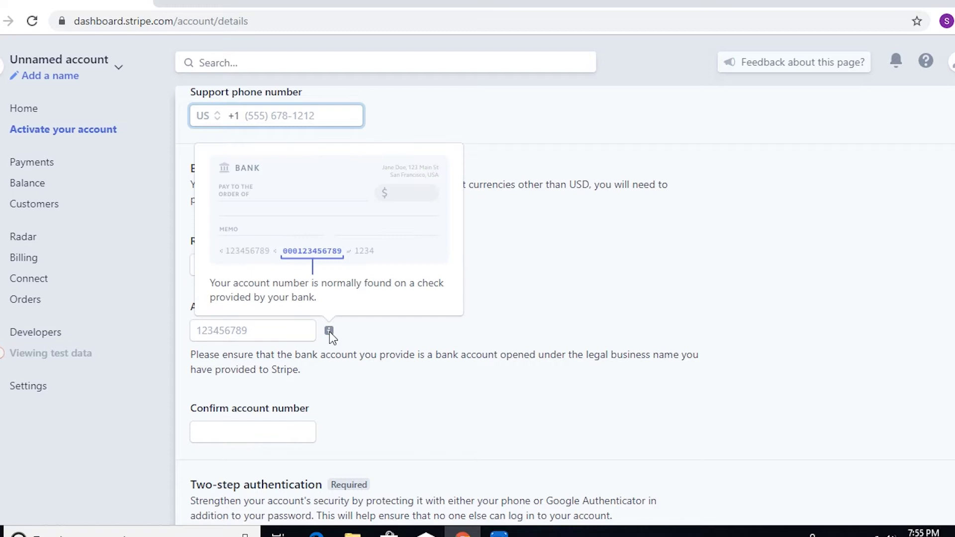
click(595, 289)
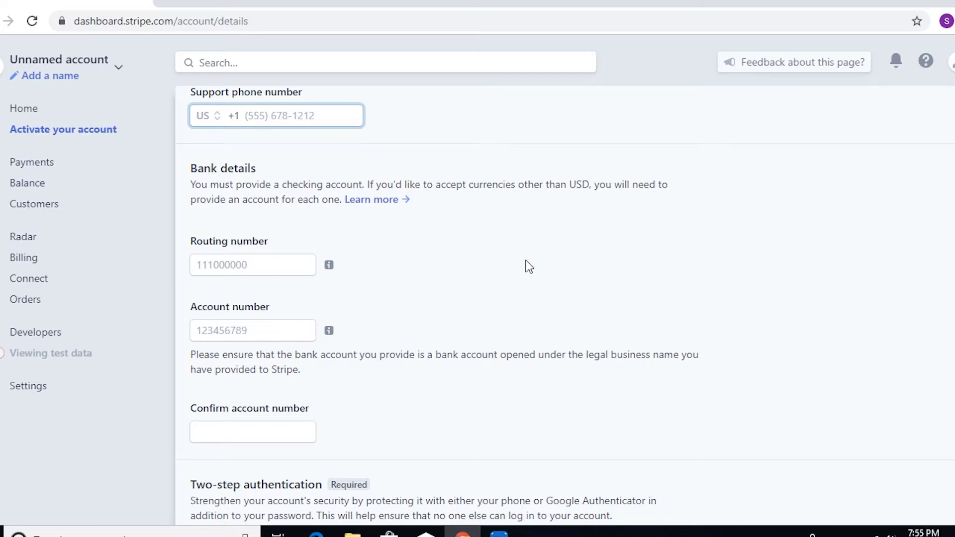
scroll(447, 269, down, 4)
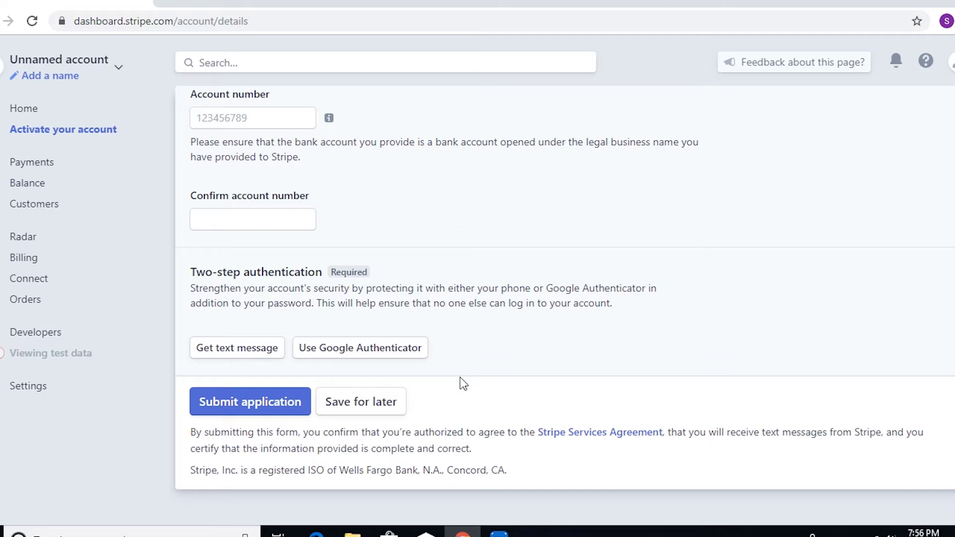
scroll(464, 383, up, 15)
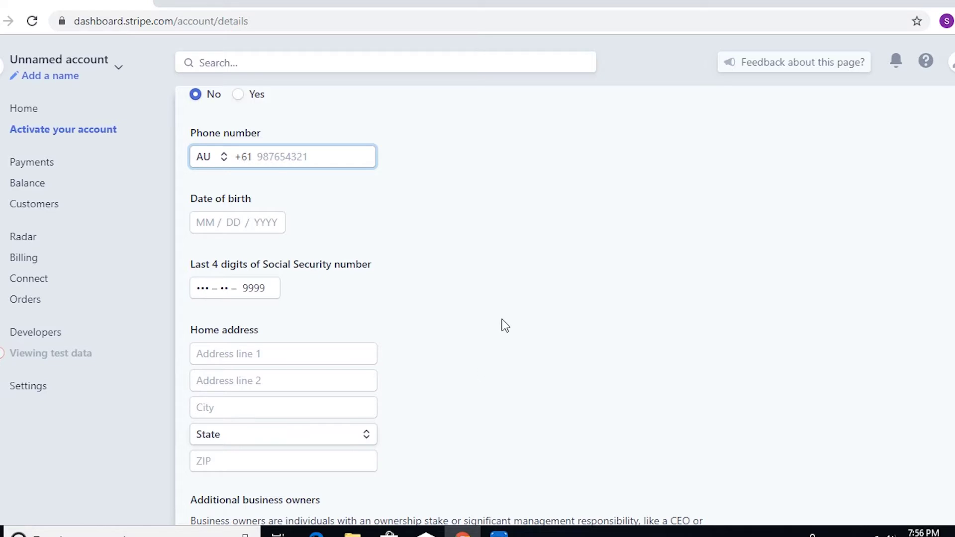
scroll(502, 320, down, 15)
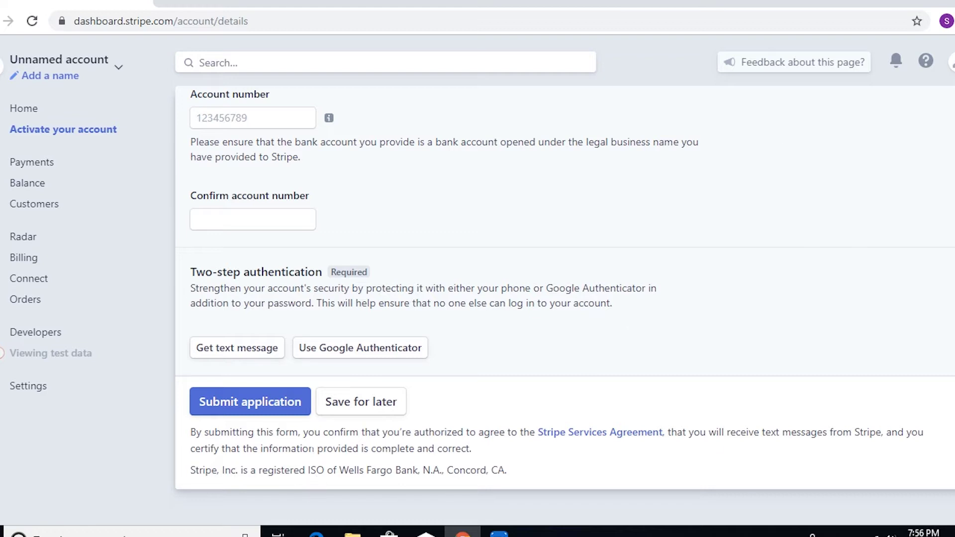
scroll(332, 463, up, 20)
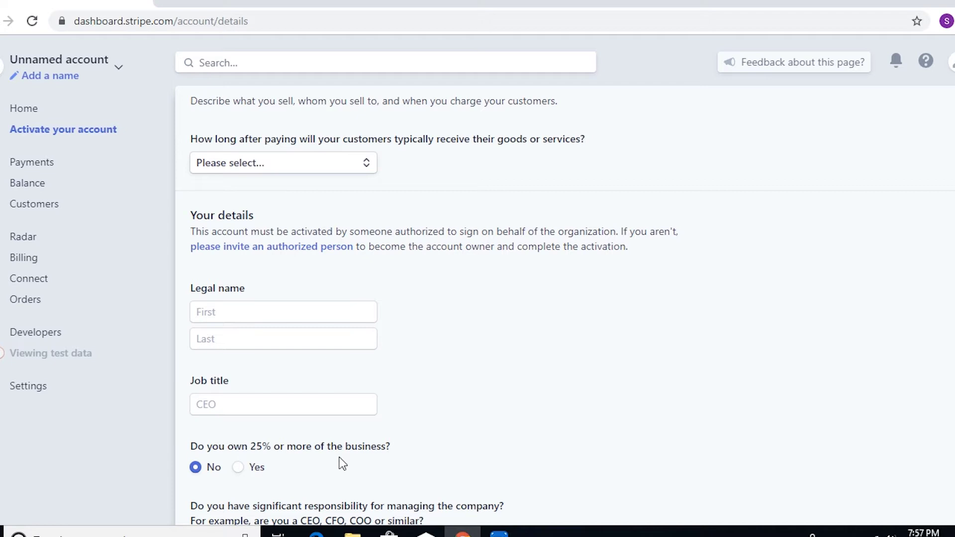
scroll(601, 327, up, 7)
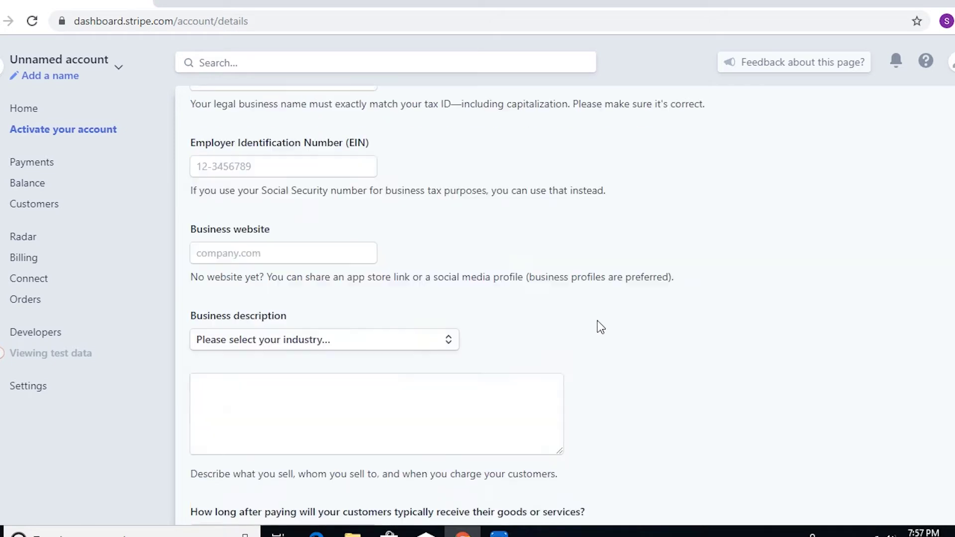
scroll(601, 326, down, 9)
scroll(641, 348, up, 10)
scroll(640, 348, up, 7)
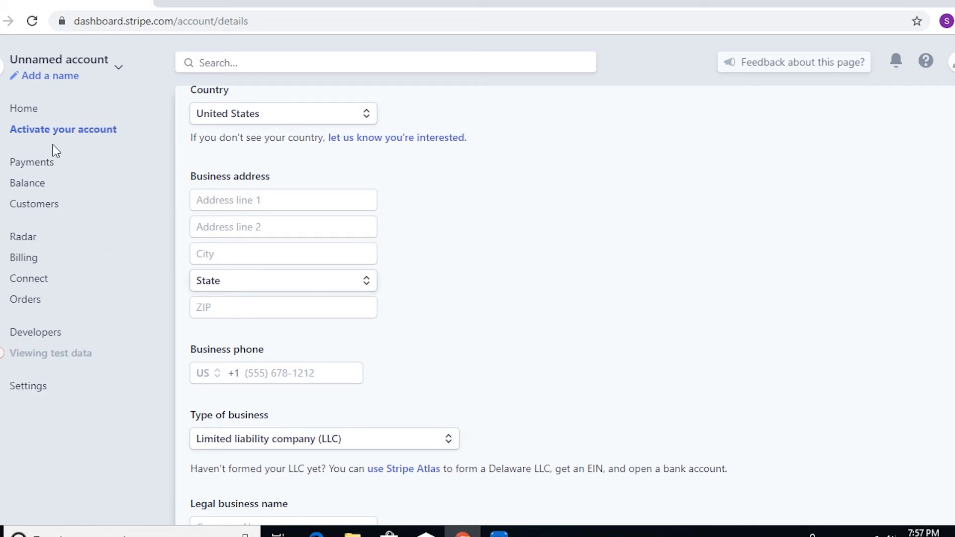
click(33, 131)
- Leave the activation form and go to Settings > Account information
click(43, 112)
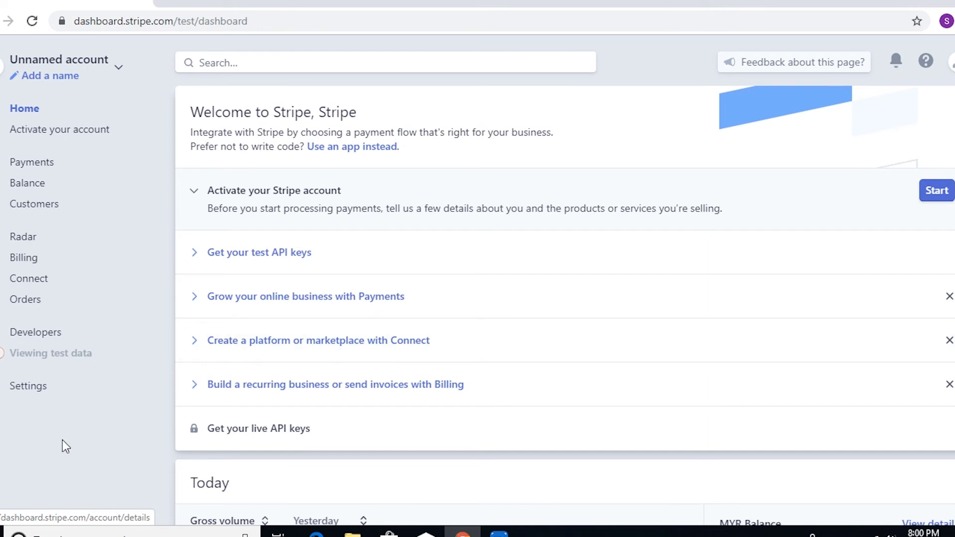
click(43, 390)
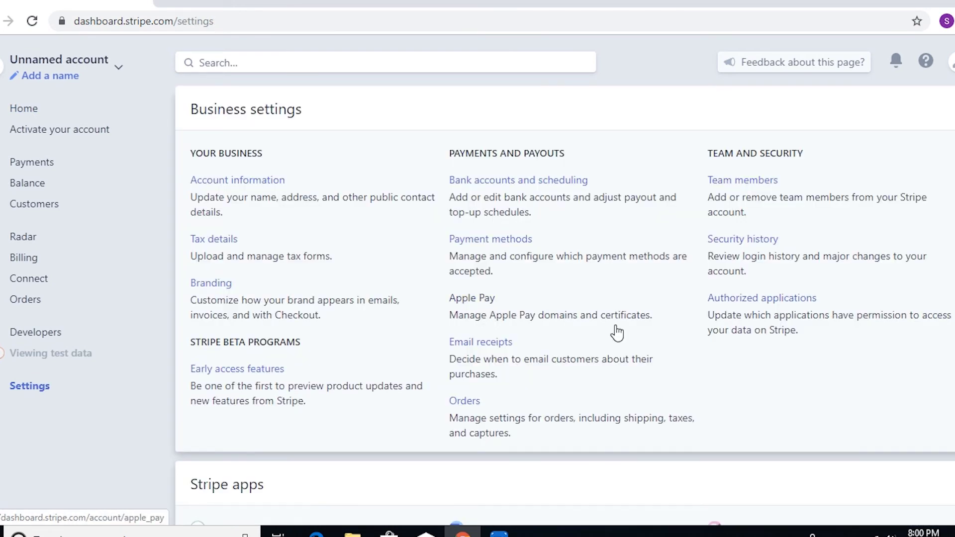
click(271, 184)
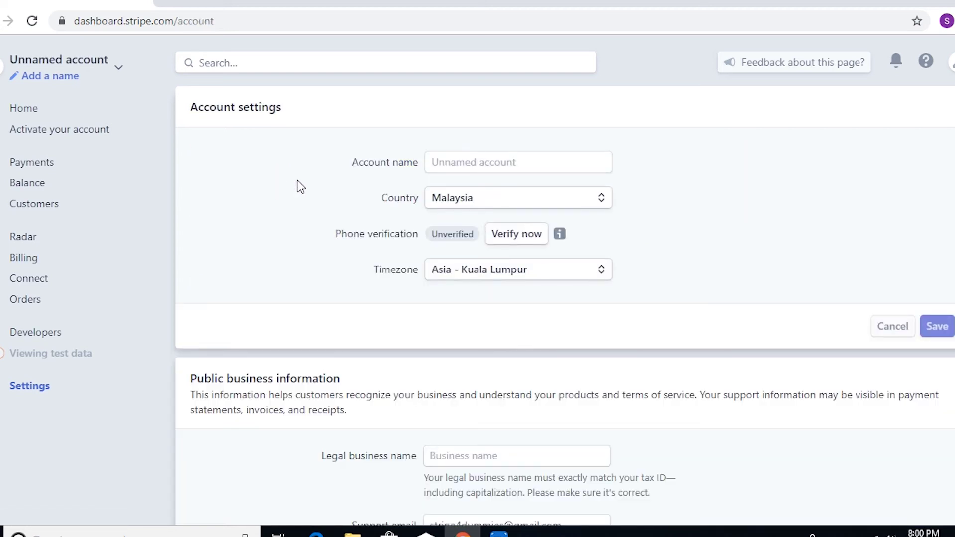
scroll(641, 318, down, 5)
scroll(641, 318, down, 2)
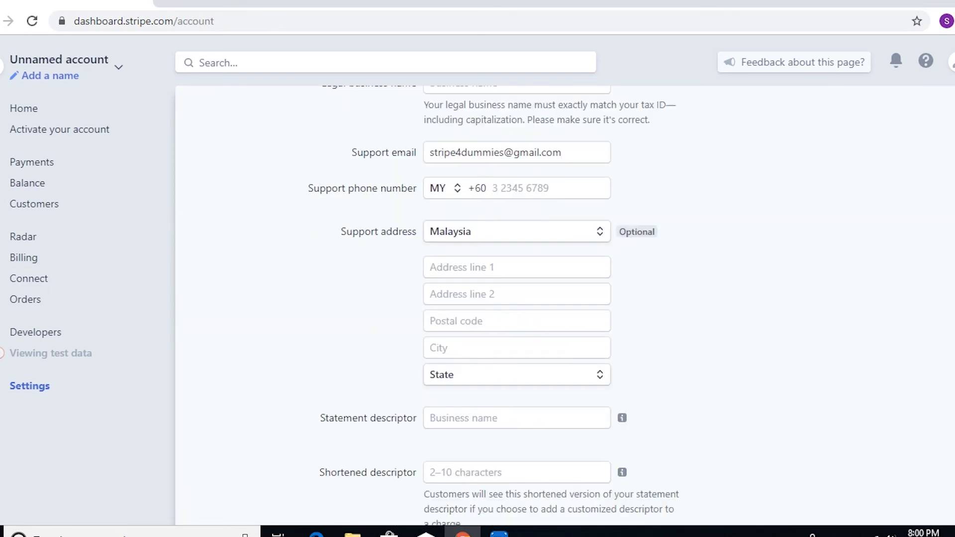
- Keep the support phone number country code as MY (+60)
click(458, 188)
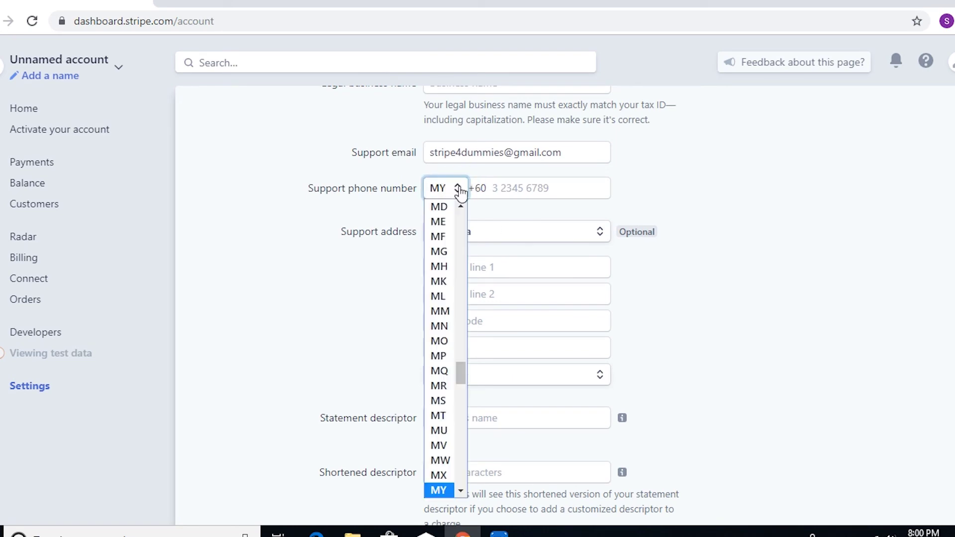
drag(463, 368, 465, 317)
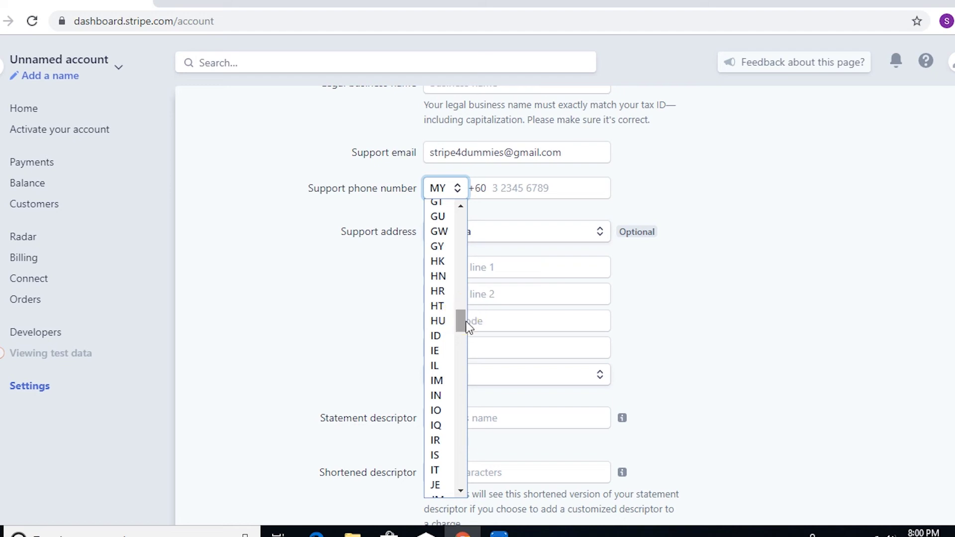
scroll(460, 293, down, 8)
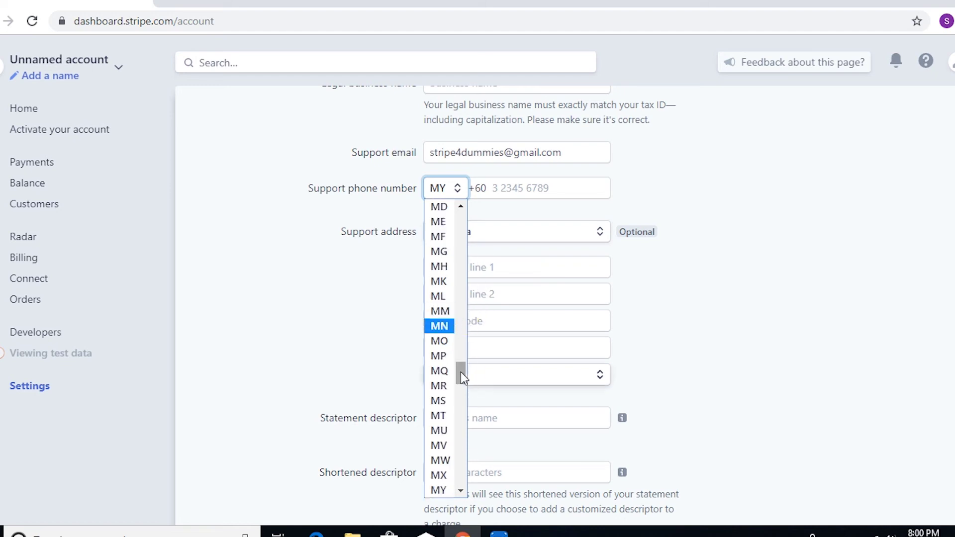
drag(460, 372, 456, 367)
click(497, 188)
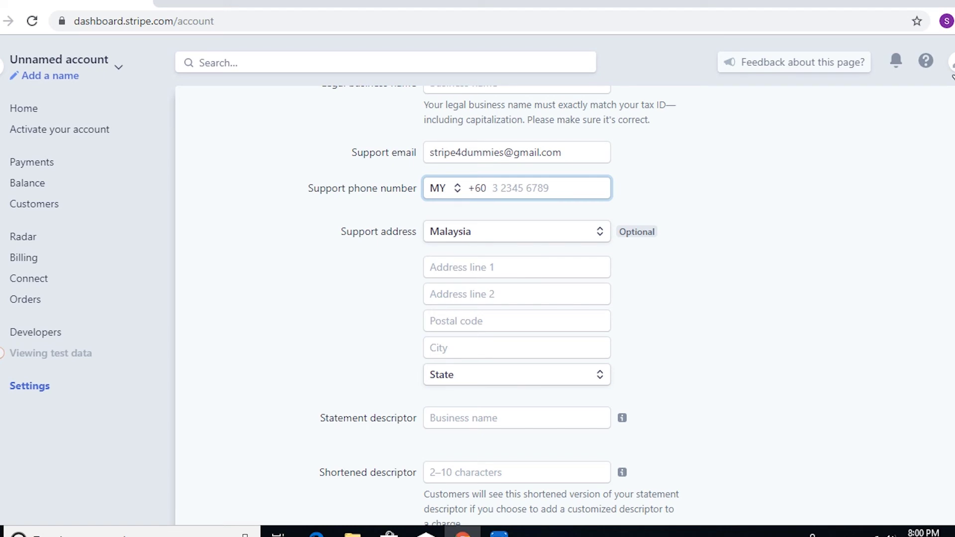
- On the user profile page, show the SMS and Google Authenticator options for a second authentication step
click(949, 64)
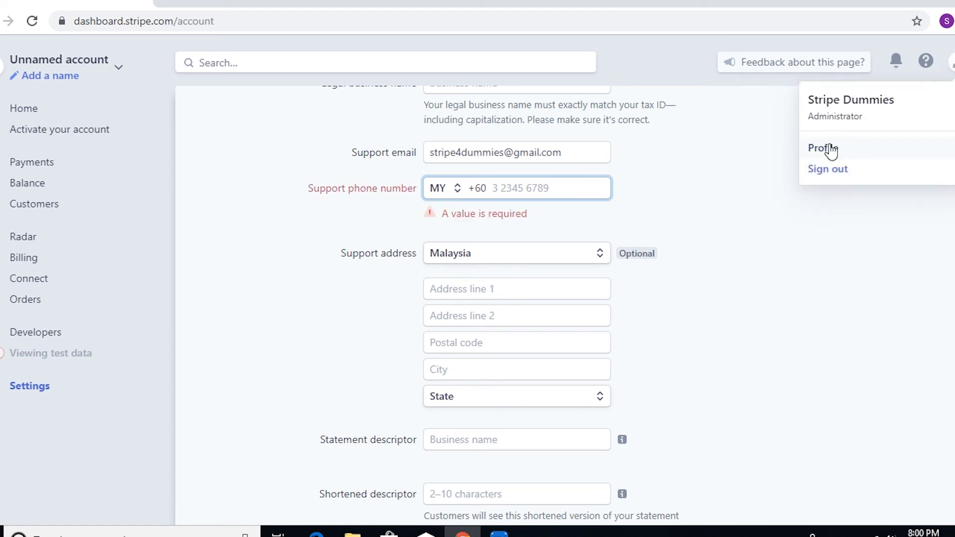
click(829, 154)
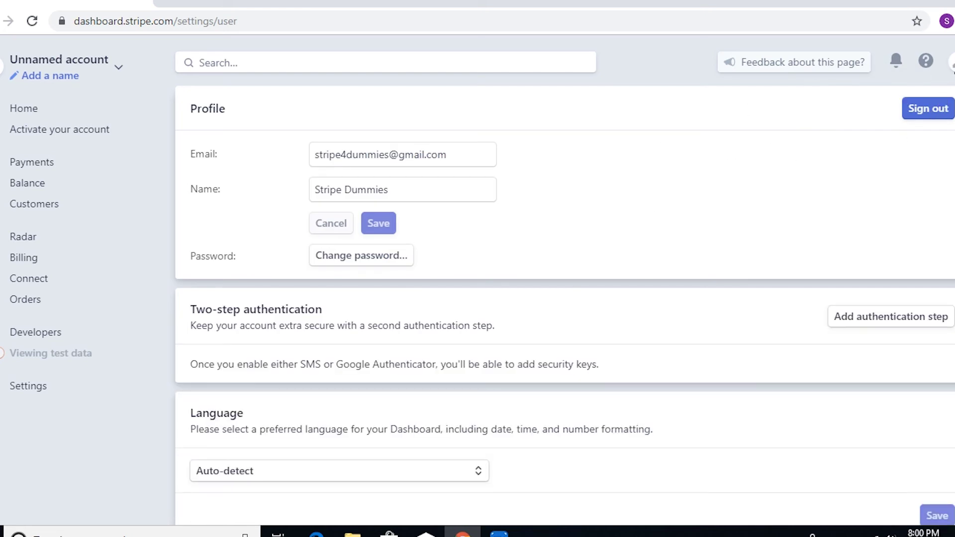
click(951, 63)
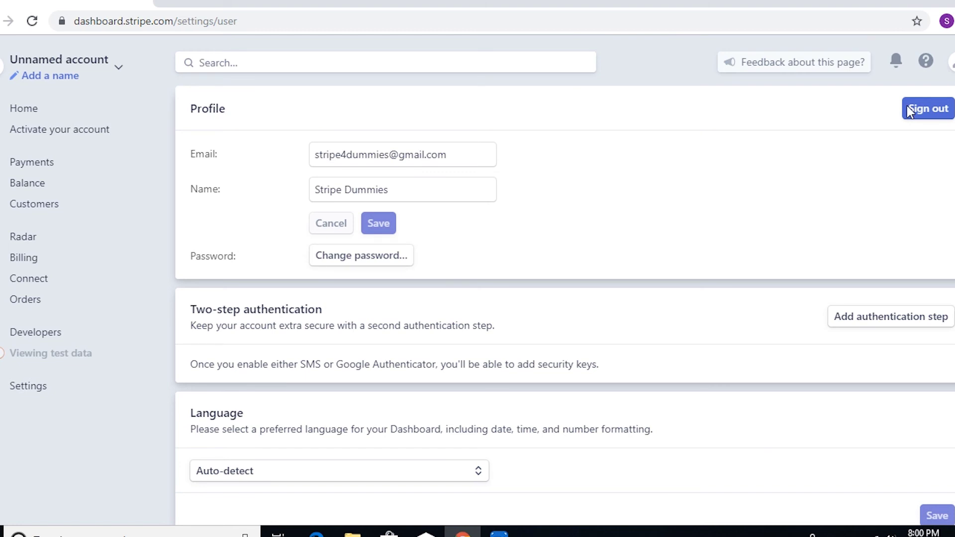
click(693, 187)
scroll(574, 197, down, 2)
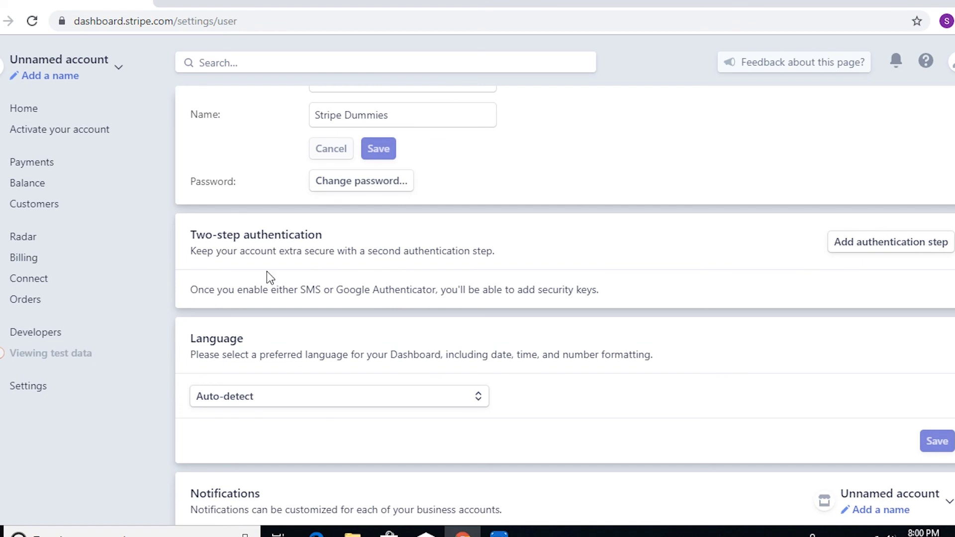
click(893, 251)
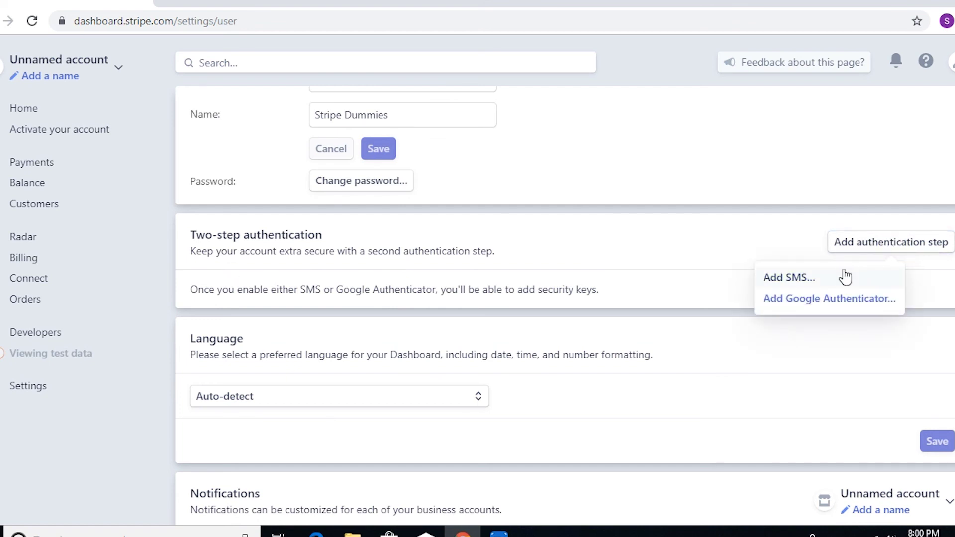